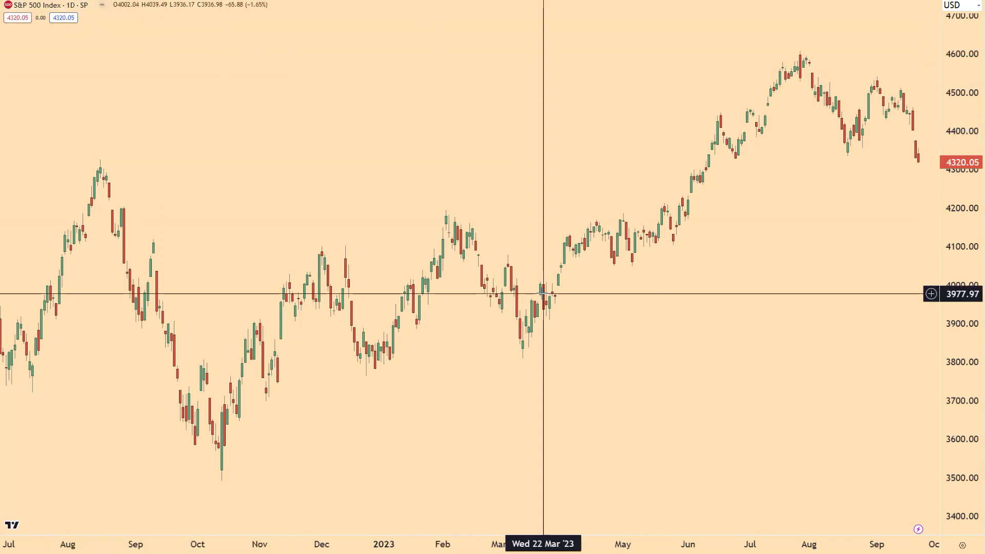
# Step: Zoom the S&P 500 daily chart so it spans roughly March to September 2023
pyautogui.moveTo(678, 359); pyautogui.dragTo(559, 378)
pyautogui.scroll(3, 558, 377)
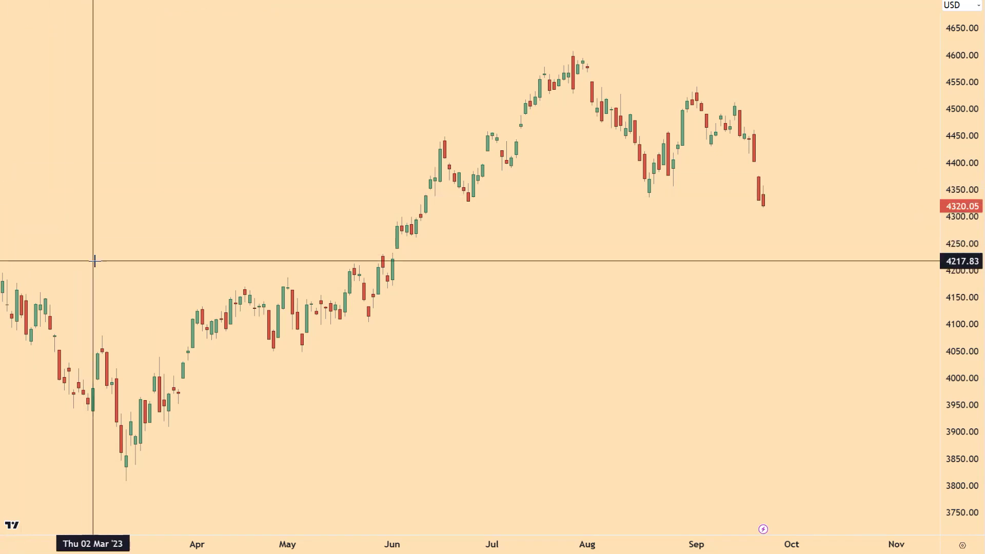
# Step: Measure the 9-bar drop from 13 to 24 Mar 2023 (−381.00, −9.06%) and square 9 in Calculator to get 81
pyautogui.keyDown('shift'); pyautogui.click(126, 267); pyautogui.keyUp('shift')
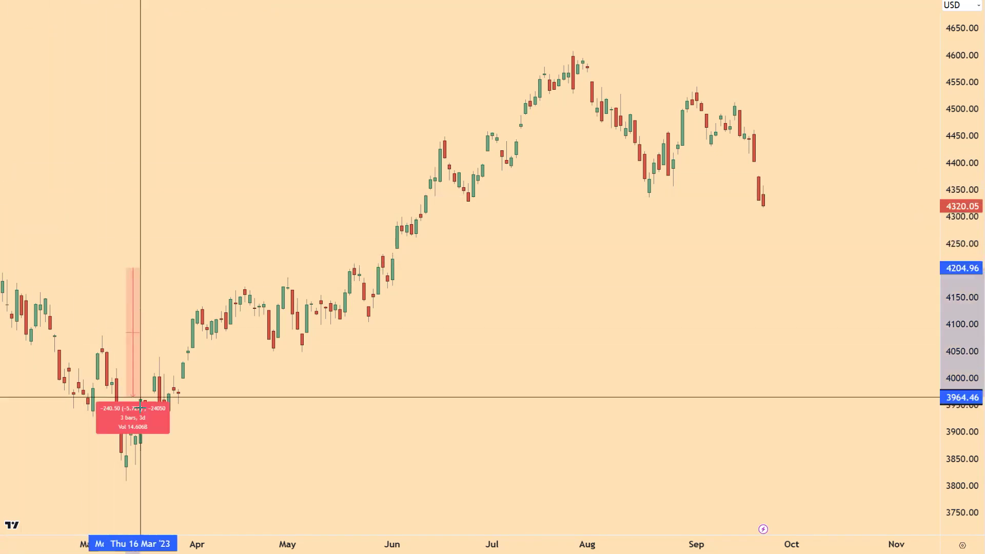
pyautogui.click(168, 472)
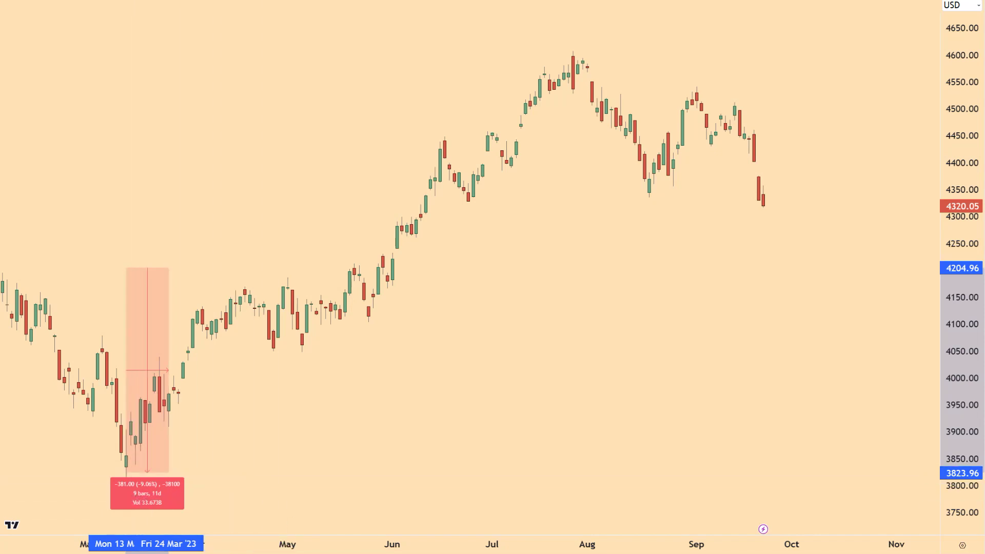
pyautogui.moveTo(867, 423); pyautogui.dragTo(511, 250)
pyautogui.write('9')
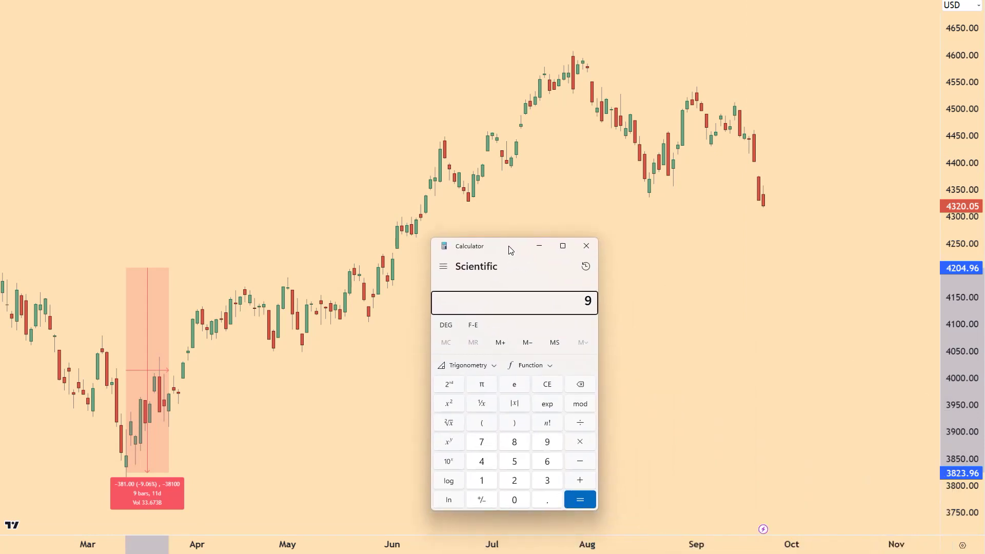
pyautogui.press('Return')
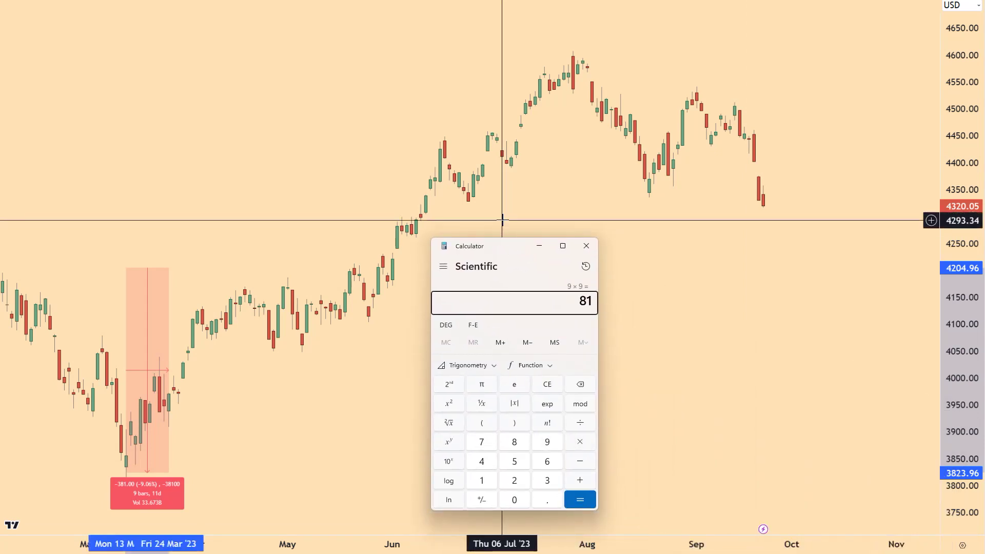
pyautogui.click(1, 153)
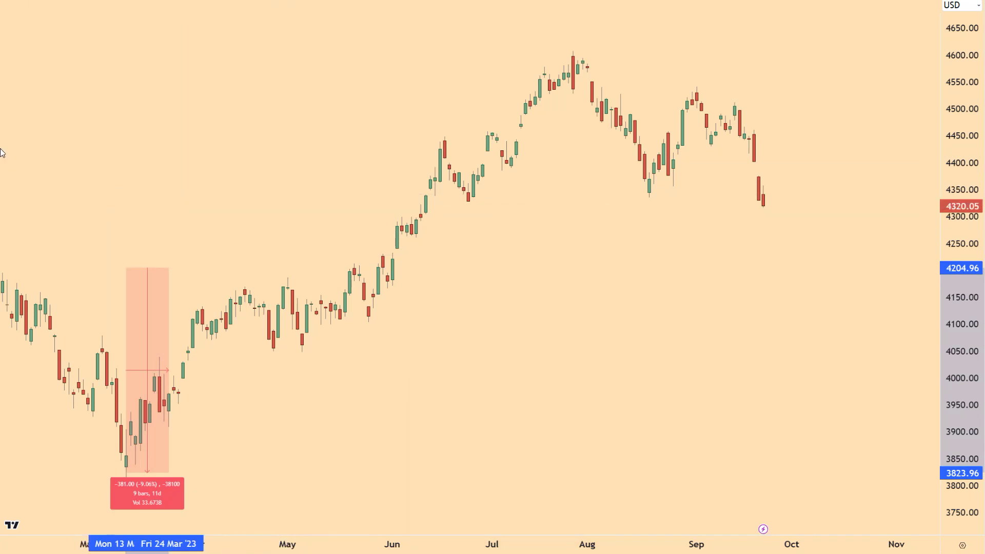
# Step: Measure 81 bars forward from 24 Mar to 21 Jul 2023 (119 days, 3884.03 to 4238.42)
pyautogui.keyDown('shift'); pyautogui.click(169, 250); pyautogui.keyUp('shift')
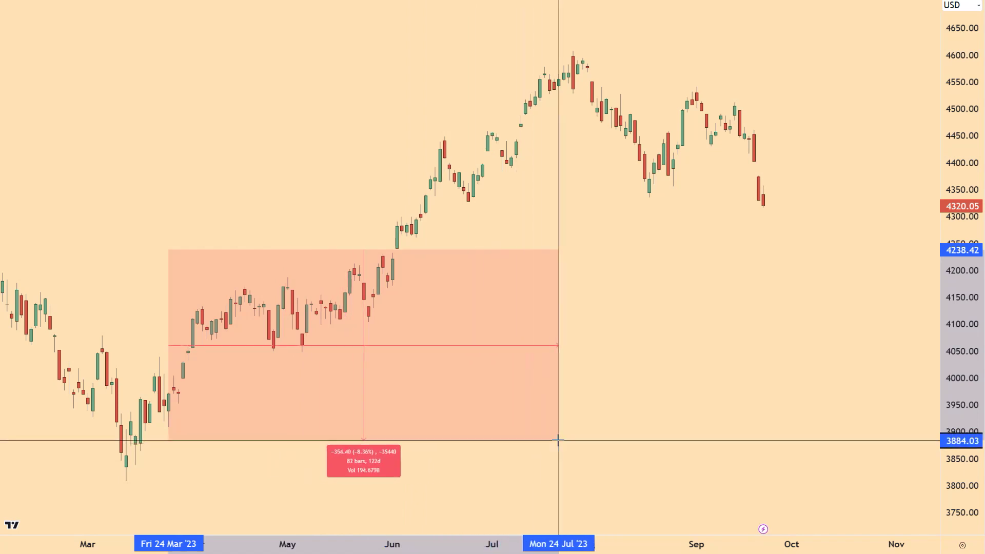
pyautogui.click(553, 440)
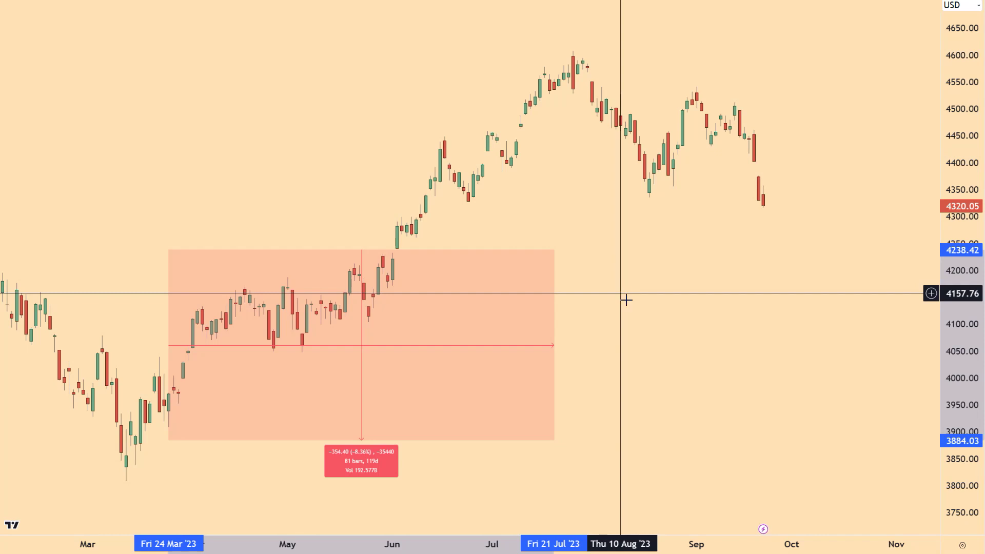
# Step: Clear the 81-bar range, measure 6–22 Mar, then measure 14 bars from 22 Mar to 12 Apr 2023
pyautogui.click(227, 510)
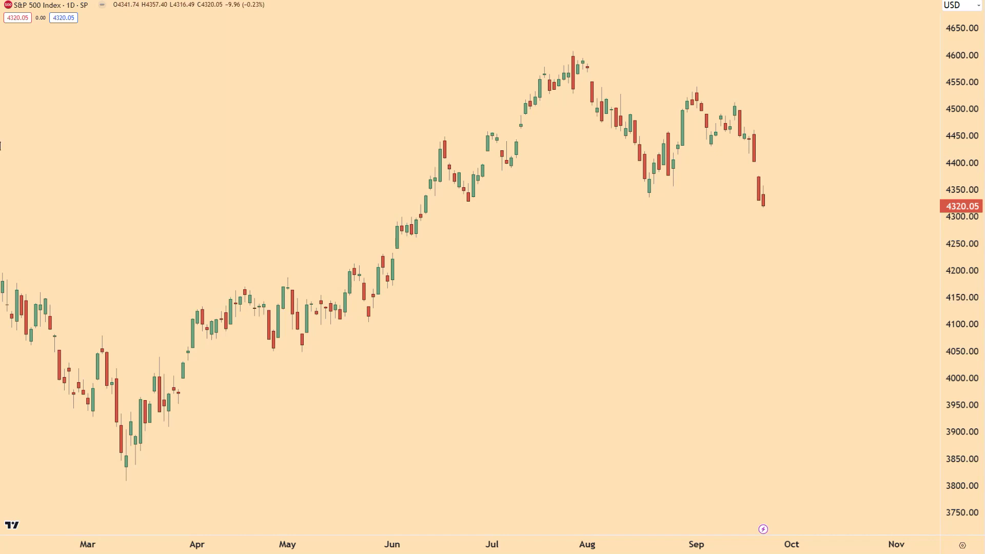
pyautogui.keyDown('shift'); pyautogui.click(104, 250); pyautogui.keyUp('shift')
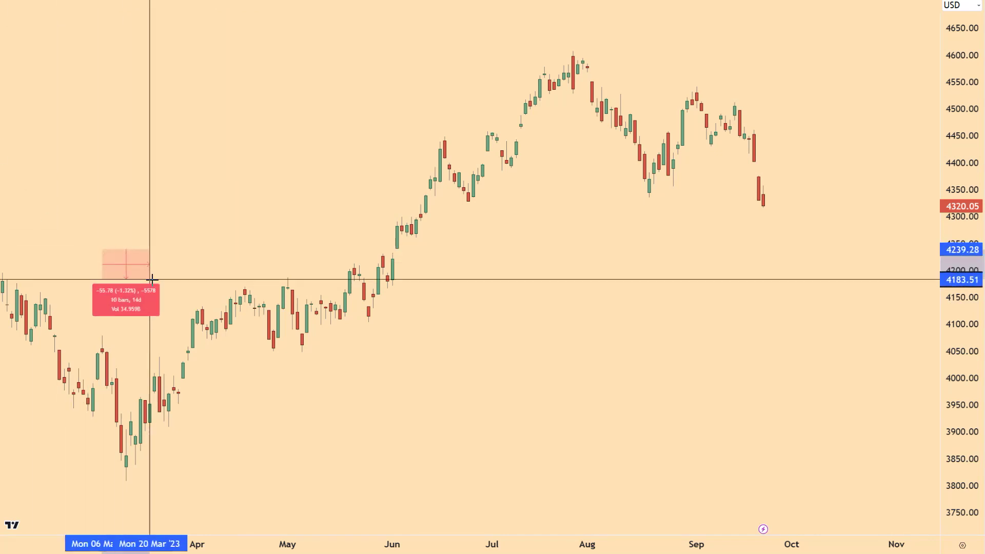
pyautogui.click(159, 285)
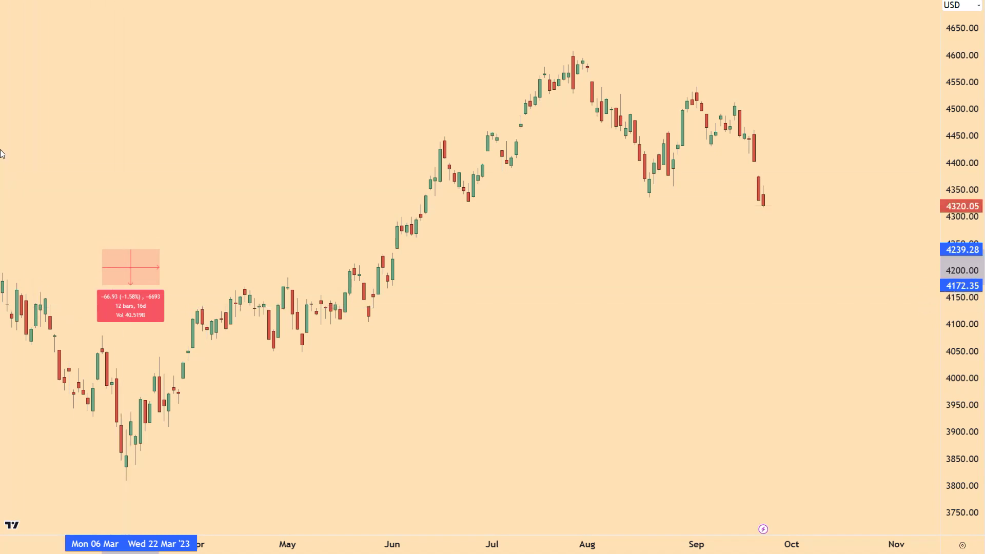
pyautogui.keyDown('shift'); pyautogui.click(158, 257); pyautogui.keyUp('shift')
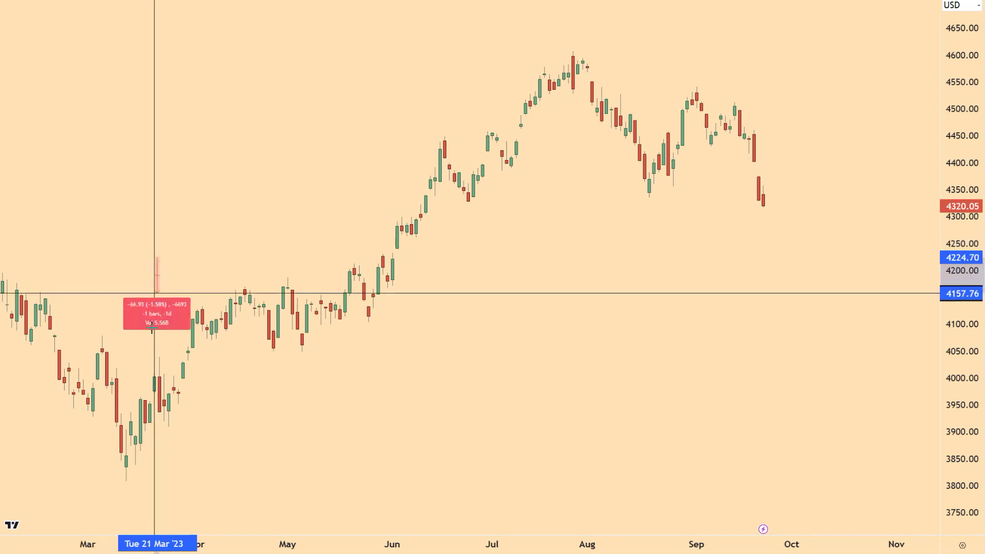
pyautogui.click(224, 465)
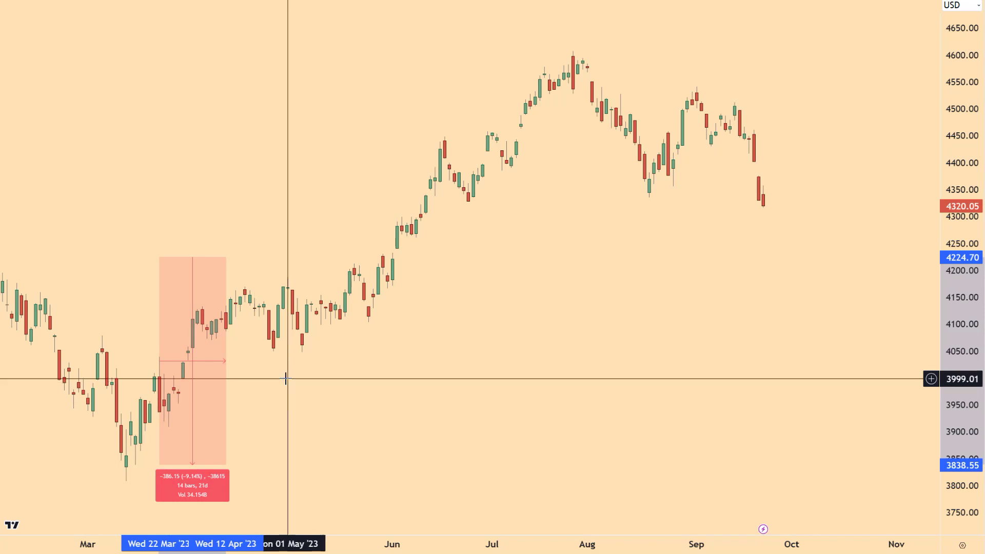
# Step: Clear the 22 Mar–12 Apr measurement and start a new range at 6 Apr 2023
pyautogui.click(259, 379)
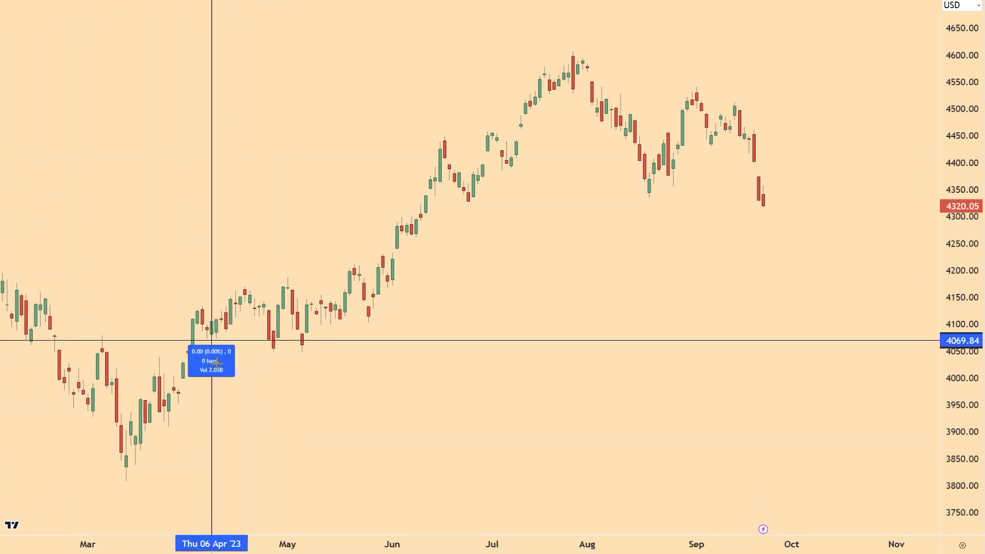
# Step: Measure 13 bars from 6 to 26 Apr 2023 (−3.18%) and square 13 in Calculator to get 169
pyautogui.moveTo(211, 340); pyautogui.dragTo(268, 390)
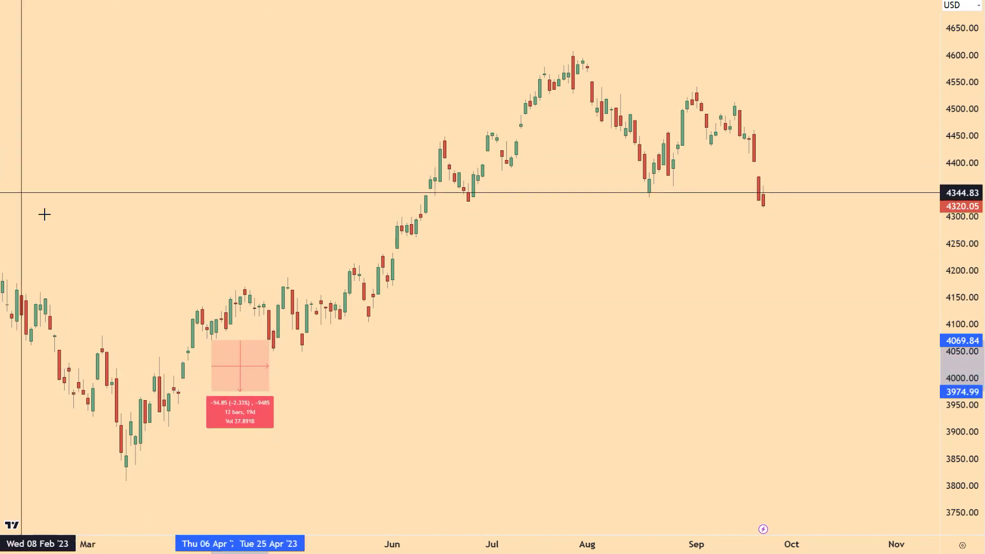
pyautogui.moveTo(212, 320); pyautogui.dragTo(277, 391)
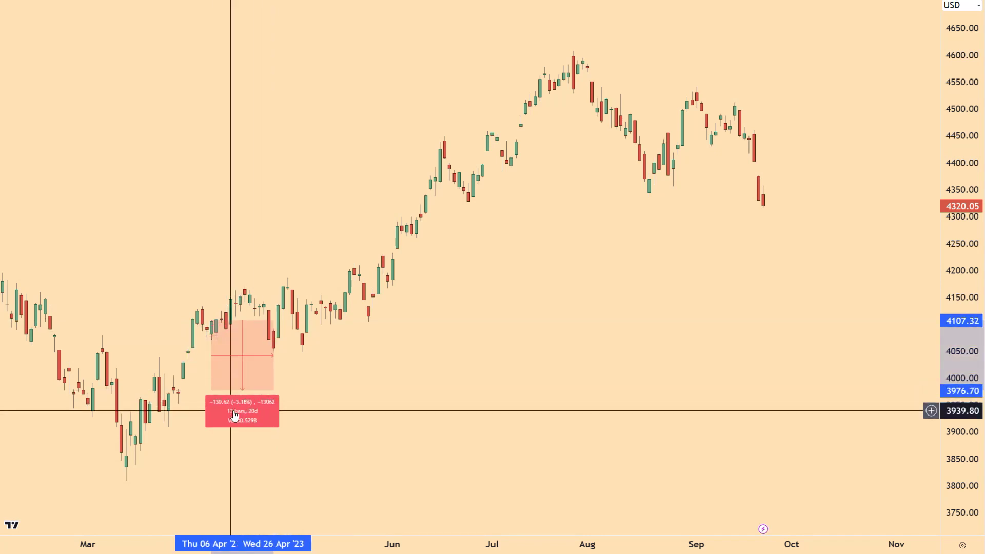
pyautogui.hotkey('alt', 'Tab')
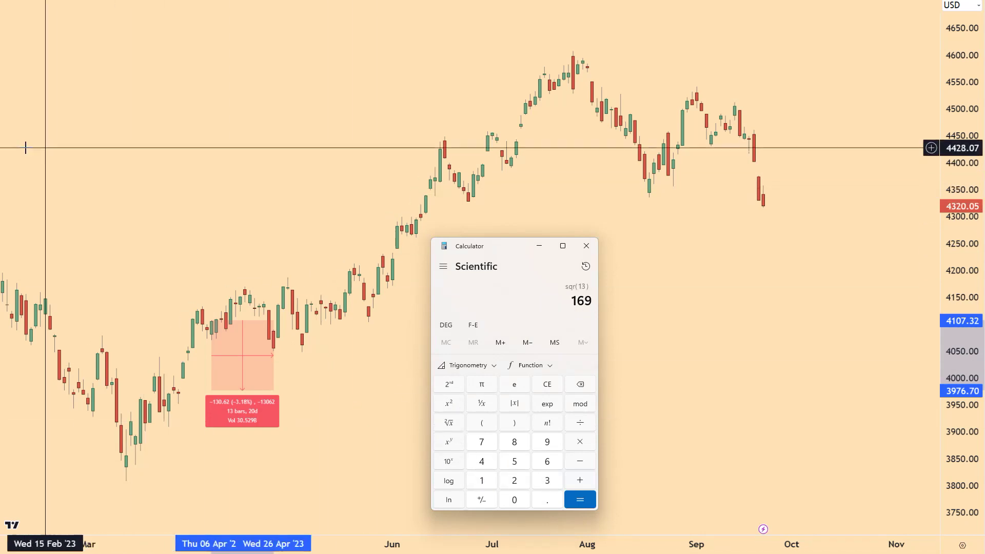
pyautogui.hotkey('alt', 'Tab')
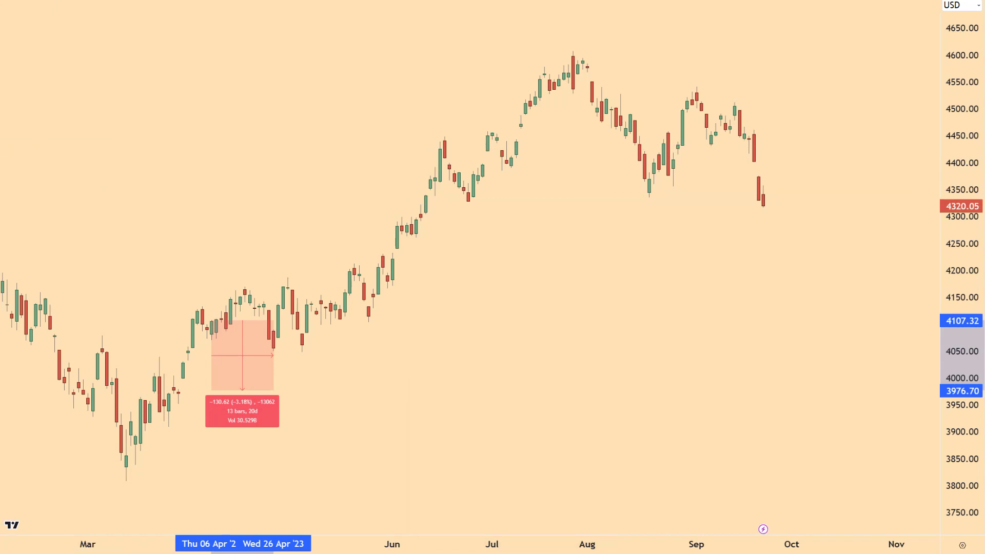
# Step: Draw a trial range from 26 Apr to mid May 2023, then clear it
pyautogui.keyDown('shift'); pyautogui.click(272, 252); pyautogui.keyUp('shift')
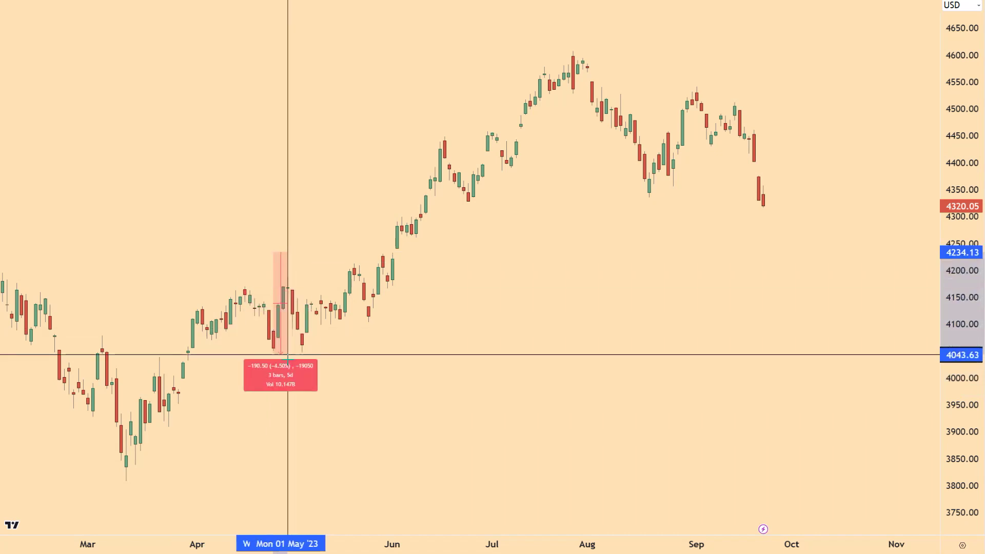
pyautogui.click(354, 390)
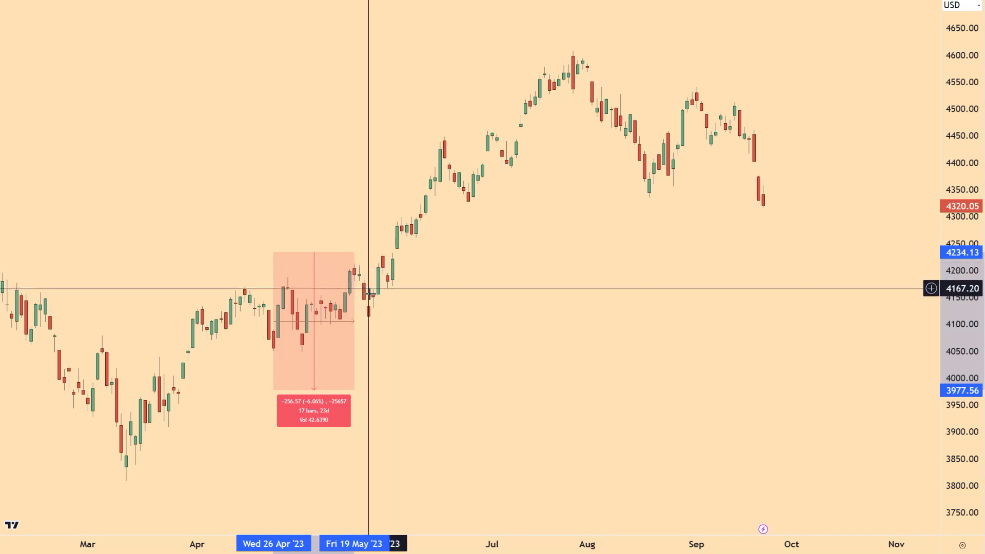
pyautogui.click(398, 347)
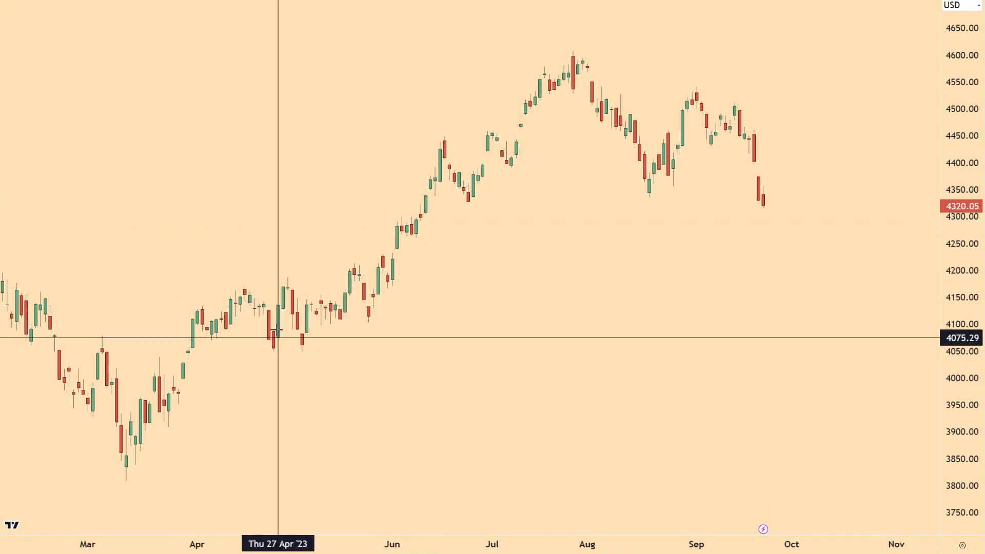
# Step: Project 81 bars from 1 May to 25 Aug 2023 (116 days, −370.70, −8.56%)
pyautogui.keyDown('shift'); pyautogui.click(246, 281); pyautogui.keyUp('shift')
pyautogui.click(289, 263)
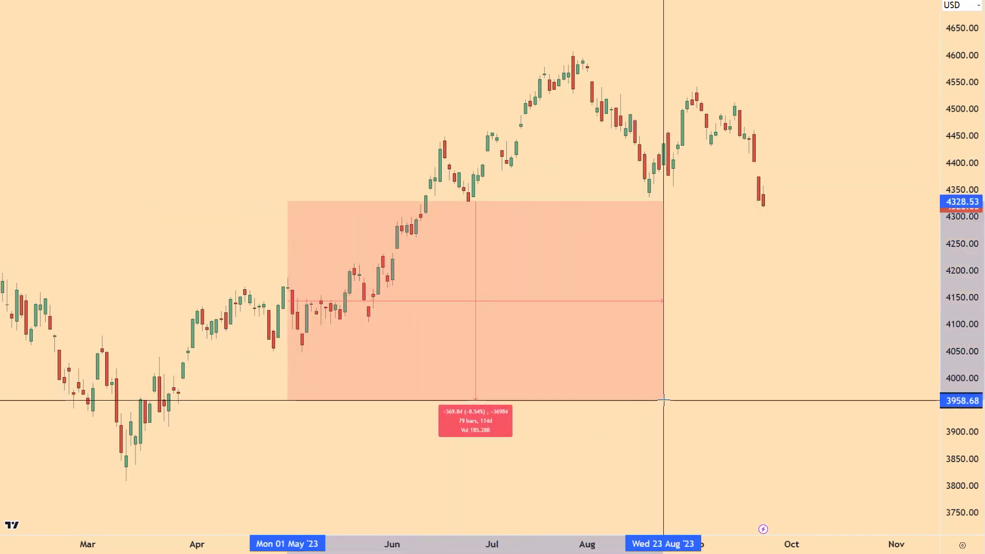
pyautogui.click(673, 400)
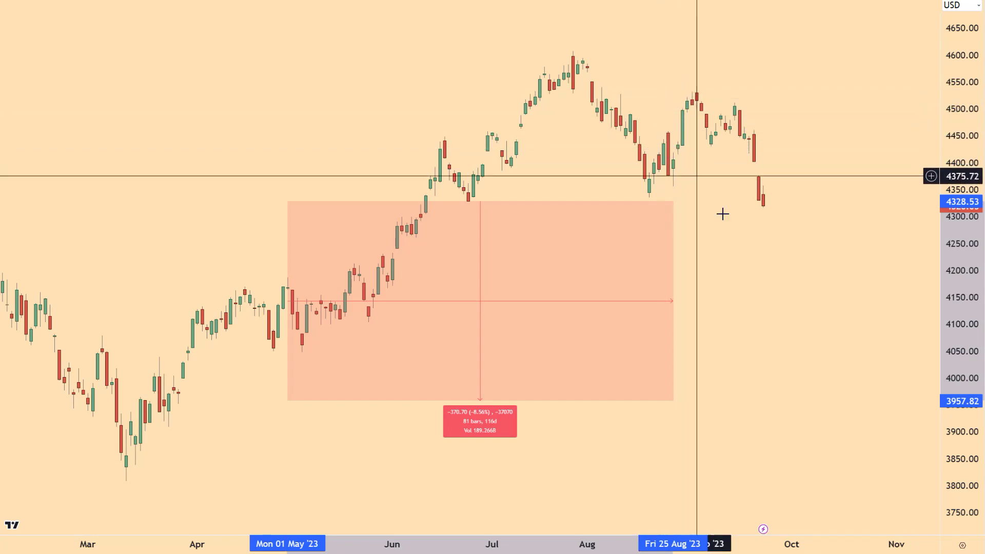
# Step: Remove the 1 May–25 Aug range and measure 36 bars from 4 May to 27 Jun 2023 (54 days, −1.77%)
pyautogui.click(235, 383)
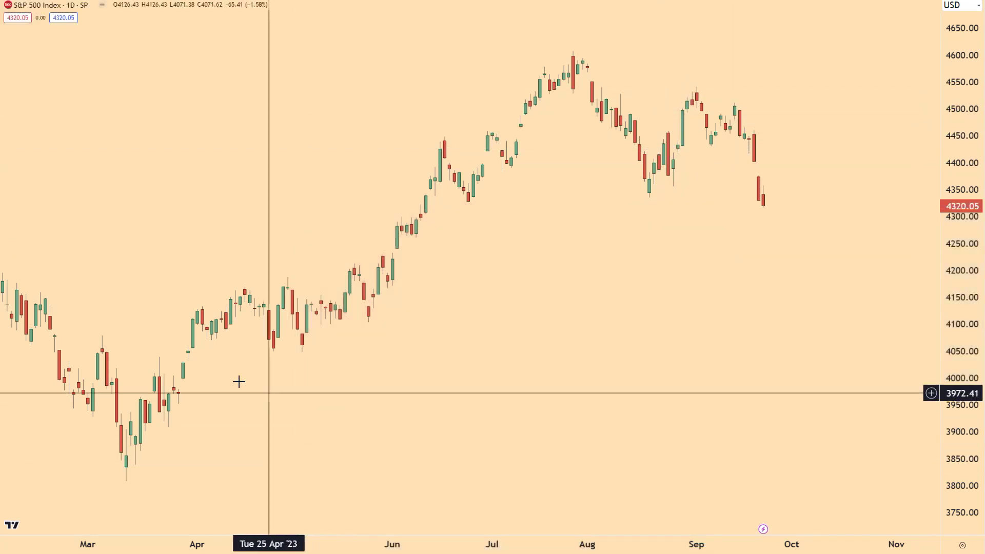
pyautogui.click(302, 378)
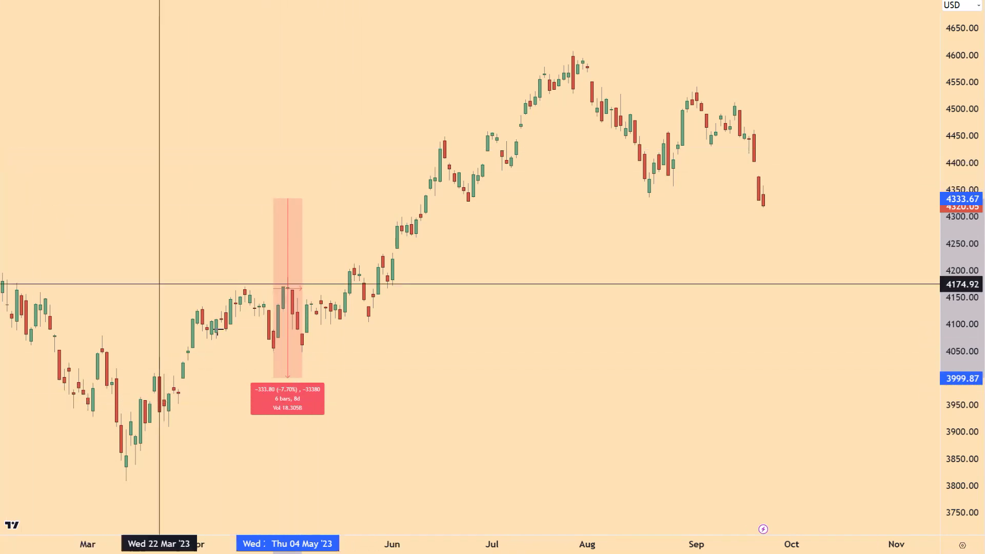
pyautogui.keyDown('shift'); pyautogui.click(302, 352); pyautogui.keyUp('shift')
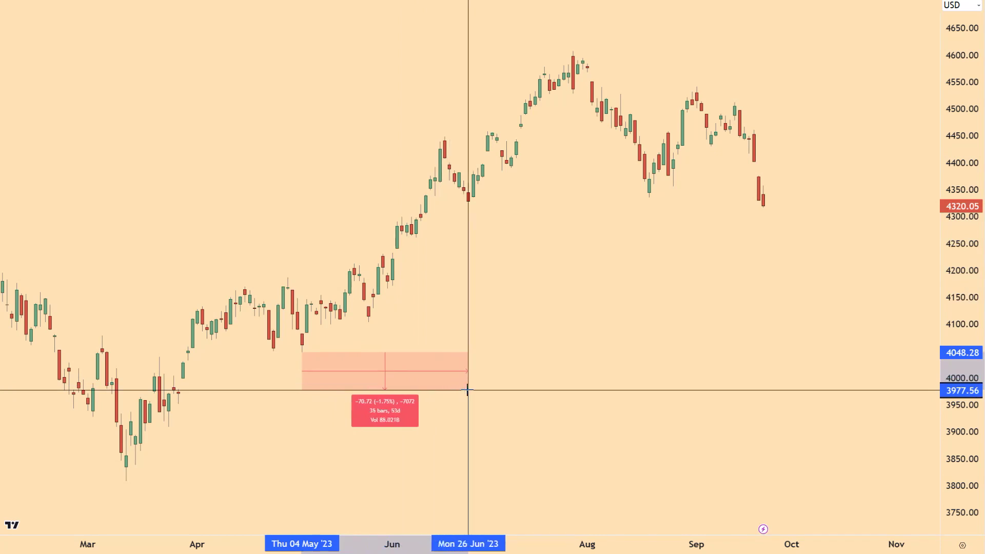
pyautogui.click(472, 391)
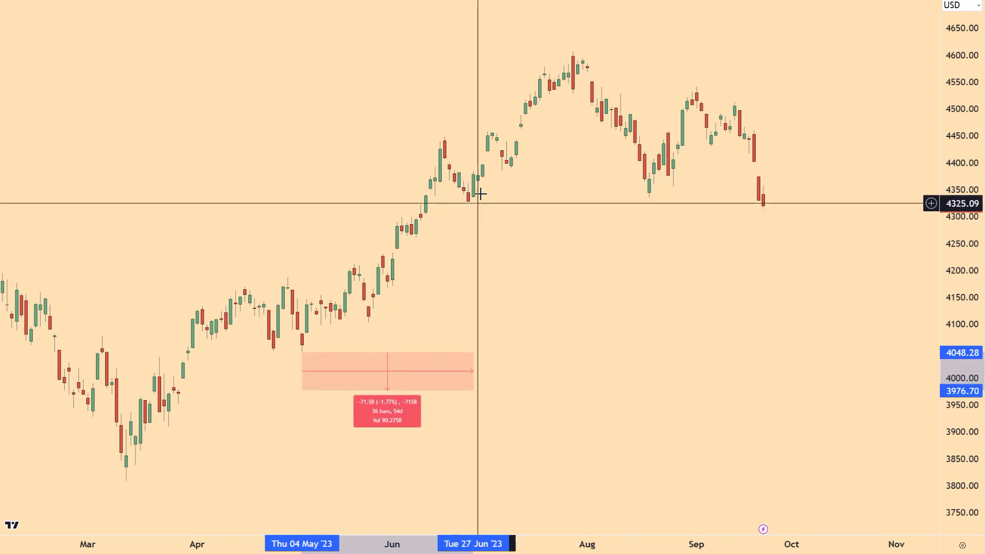